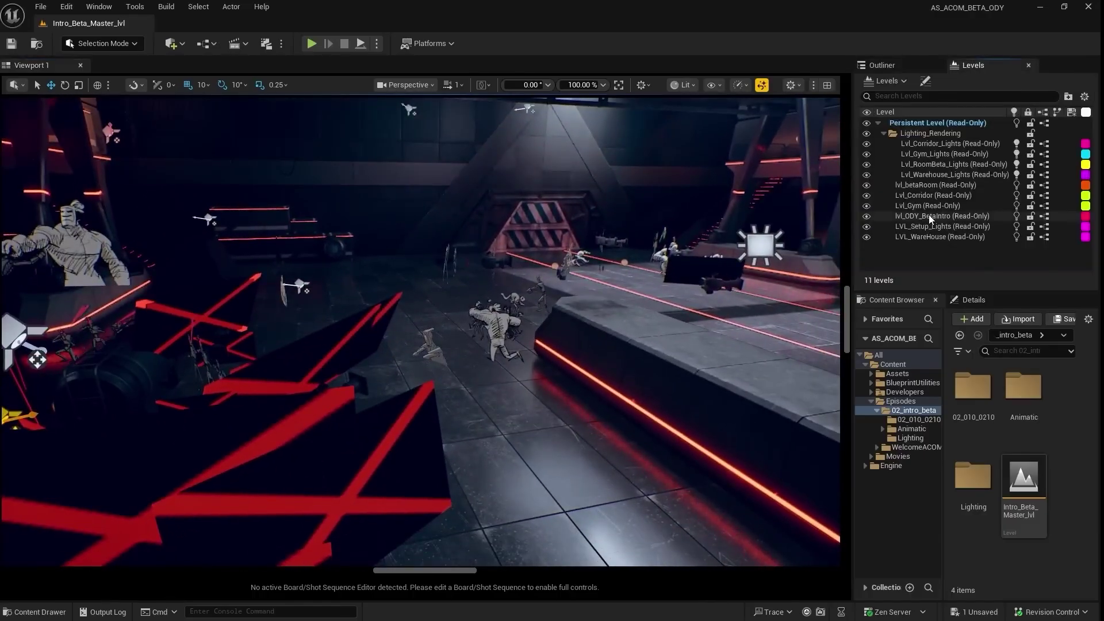
- Select the lvl_ODY_BetaIntro sublevel in the Levels list
left_click(935, 218)
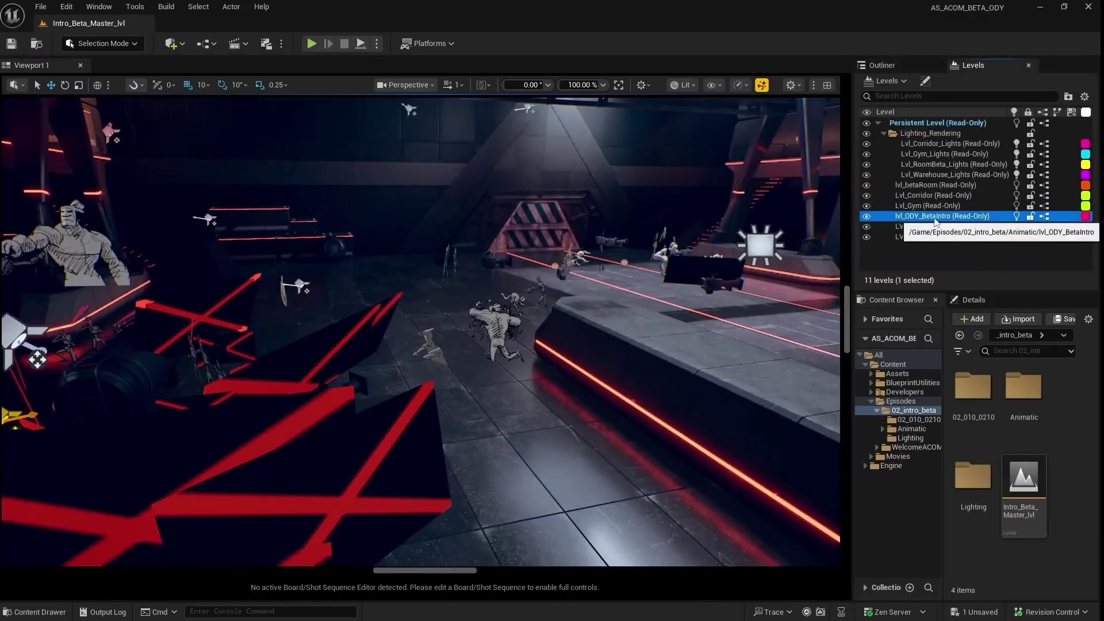
- Toggle lvl_ODY_BetaIntro's visibility off and back on, then orbit the view toward the hazard door
left_click(867, 216)
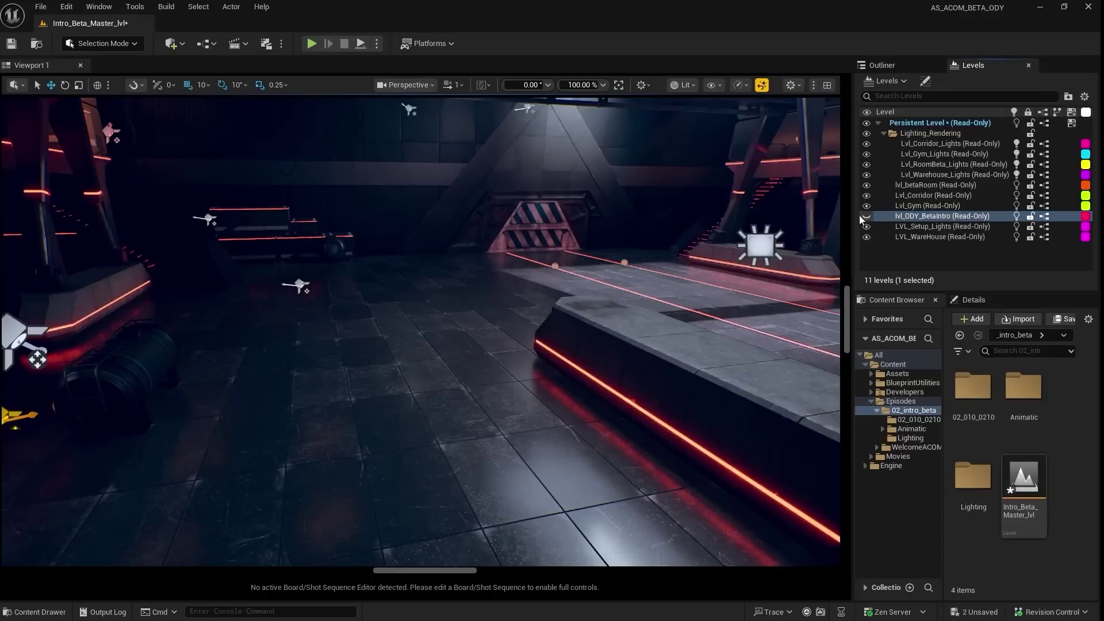
left_click(866, 216)
right_click_drag(529, 207, 489, 208)
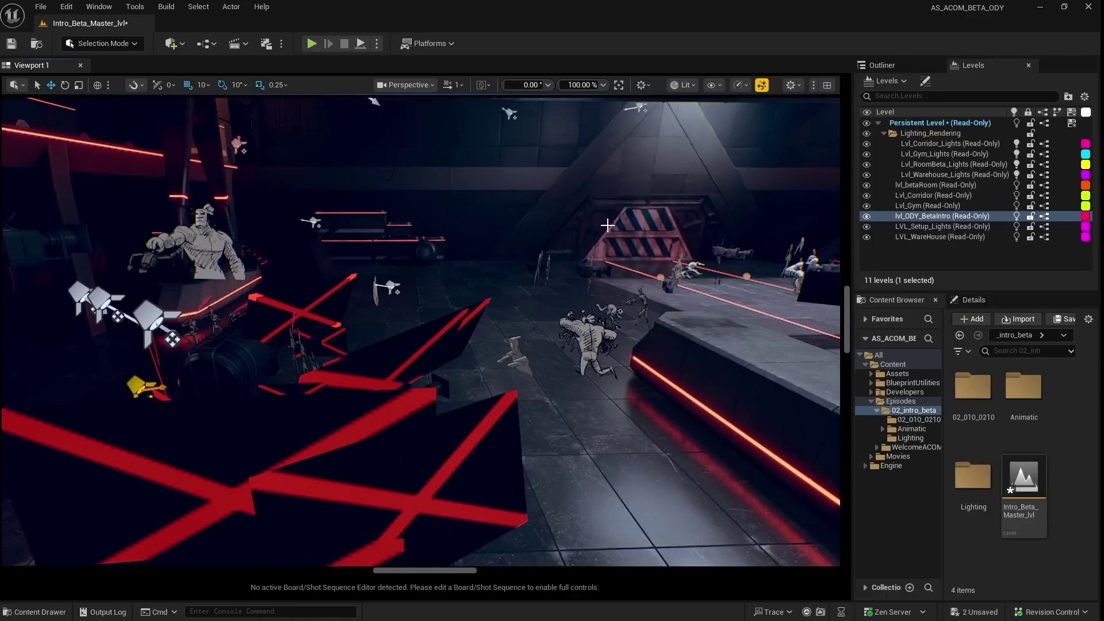
right_click_drag(607, 224, 661, 226)
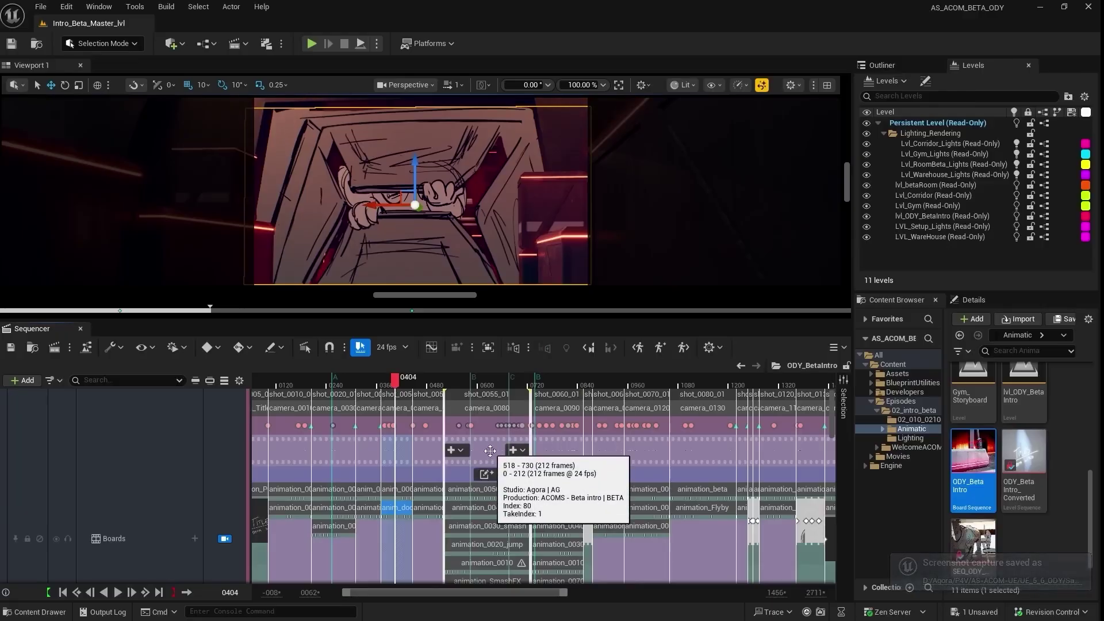
- Step into the shot_0130_01 shot and collapse its animation_Flyby and camera_0130 tracks
double_click(690, 451)
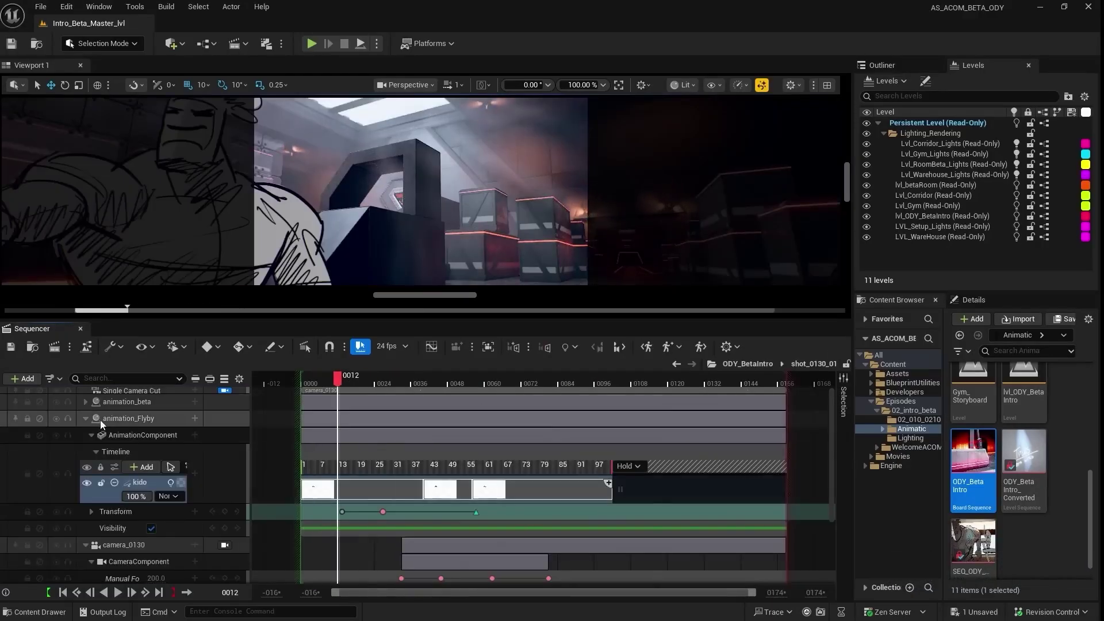
left_click(85, 418)
left_click(85, 435)
- Expand animation_beta and animation_Flyby to their layers and scrub the shot from frame 0012 to 0080
left_click(127, 401)
left_click(138, 418, "shift")
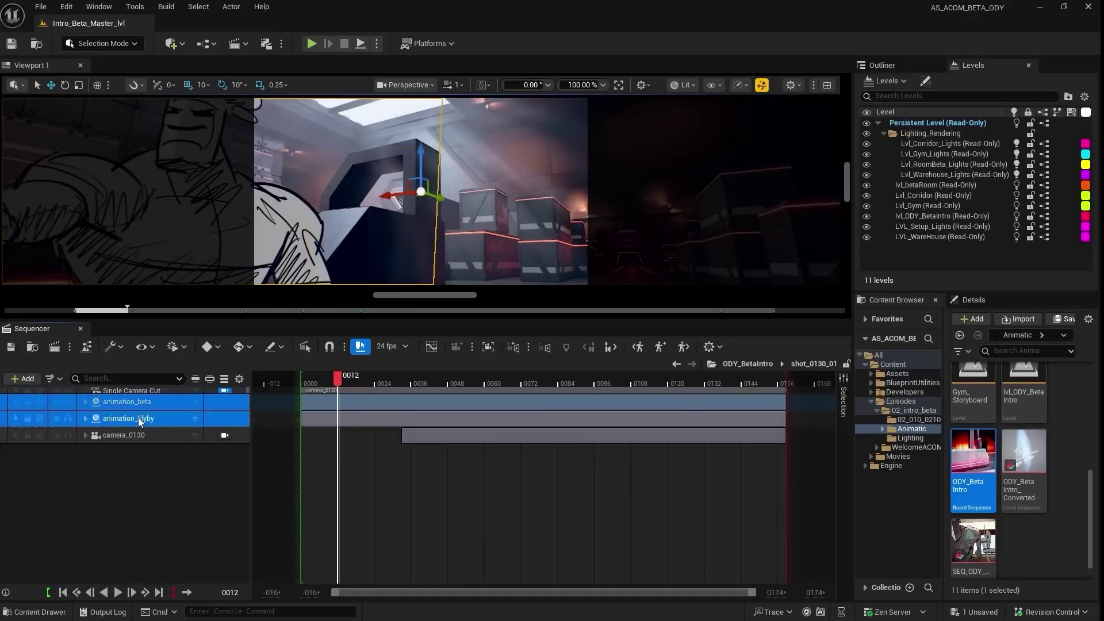
key("shift+o")
left_click_drag(335, 379, 545, 397)
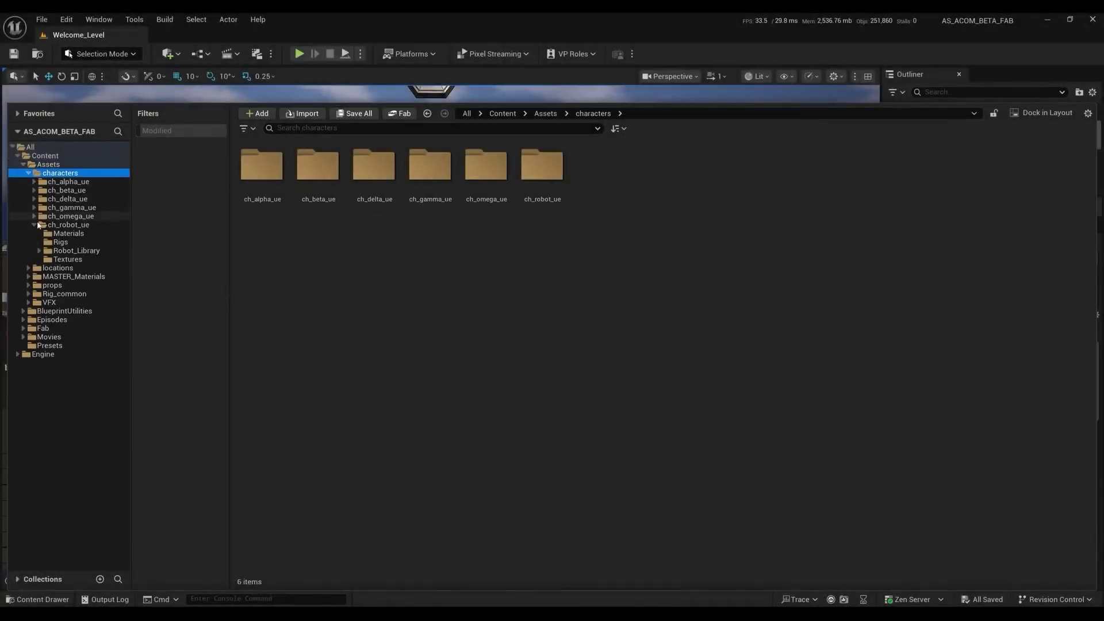
- Browse the ch_robot_ue character's Rigs and Robot_Library folders
left_click(60, 241)
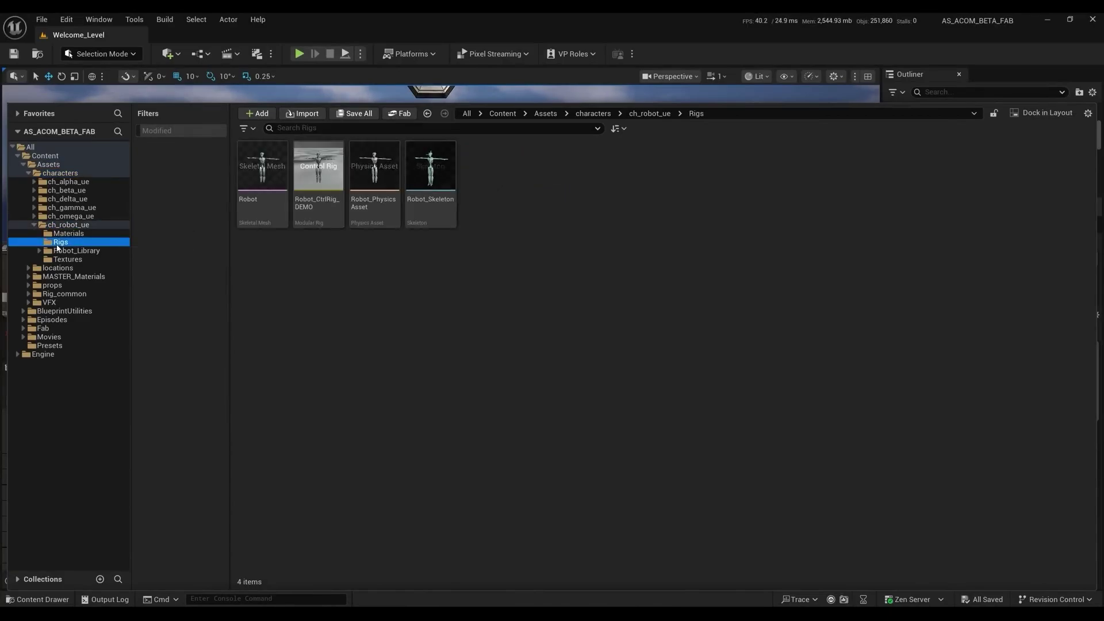
left_click(75, 251)
left_click(28, 173)
- Browse BlueprintUtilities, AnimUtilities and the Tools folder with AgoraLocator, then expand the Shot folder
left_click(52, 225)
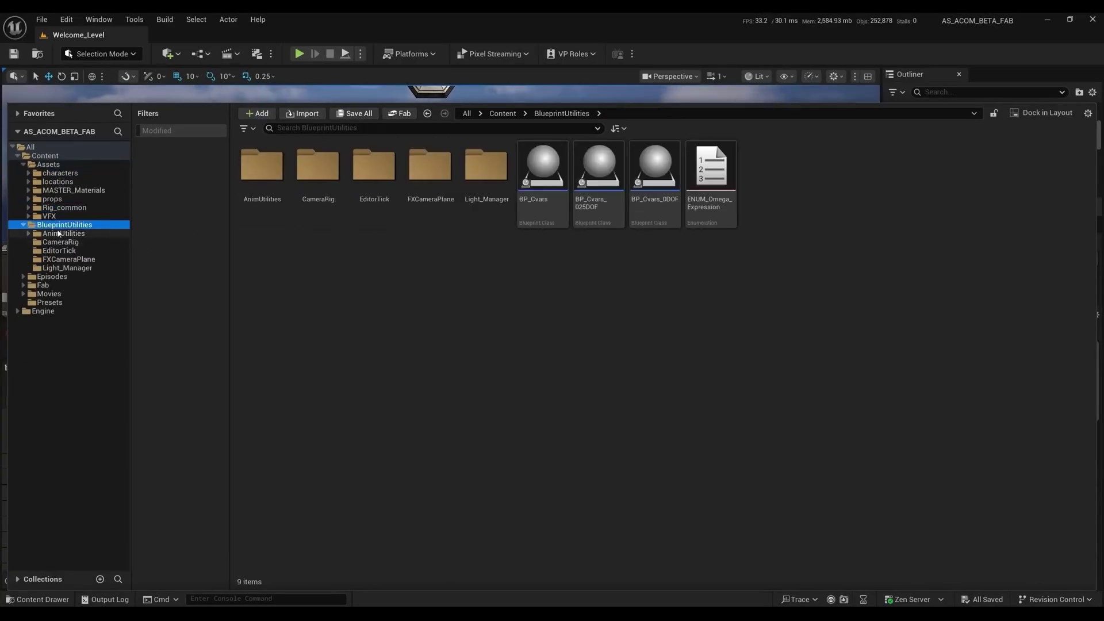
left_click(59, 234)
double_click(266, 183)
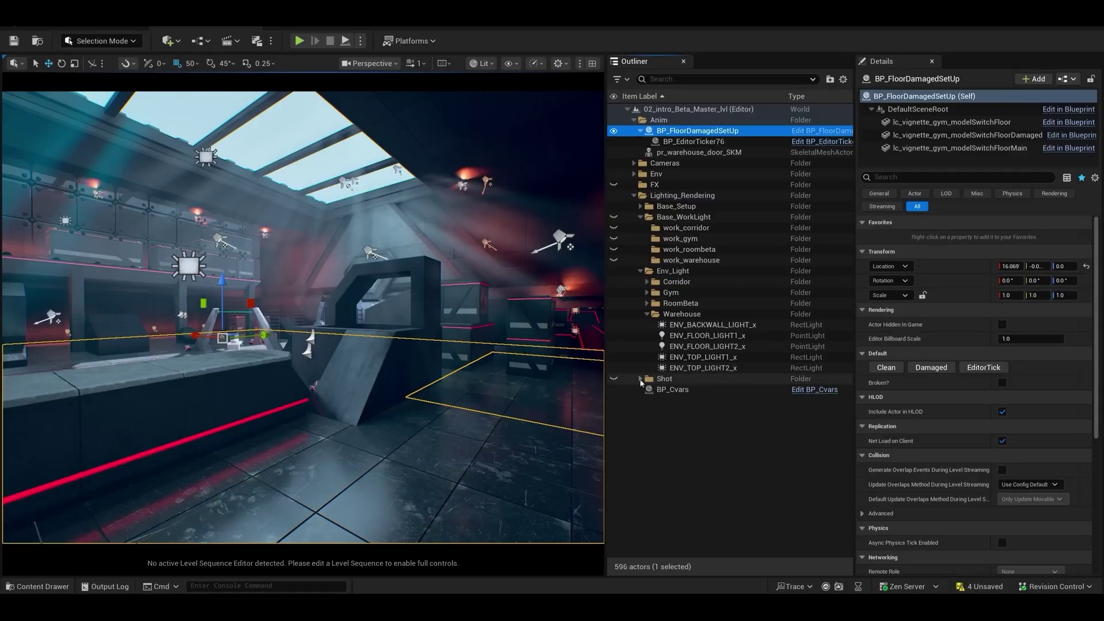
left_click(640, 379)
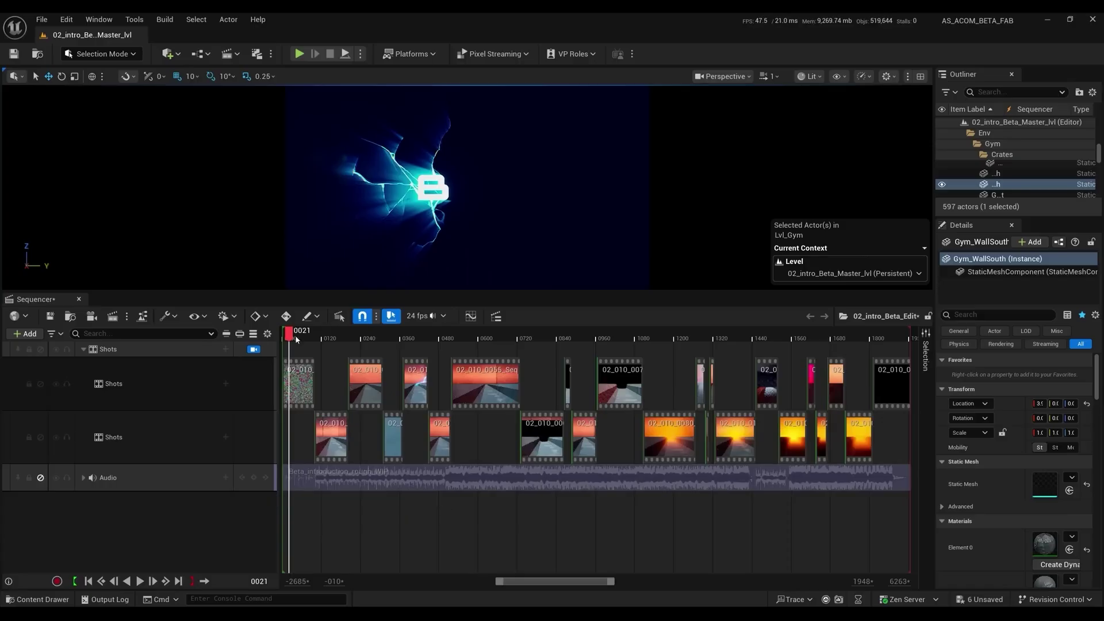
- Scrub the edit from frame 0021 to 0515 and switch the viewport to Unlit mode
left_click_drag(296, 340, 490, 339)
left_click(810, 76)
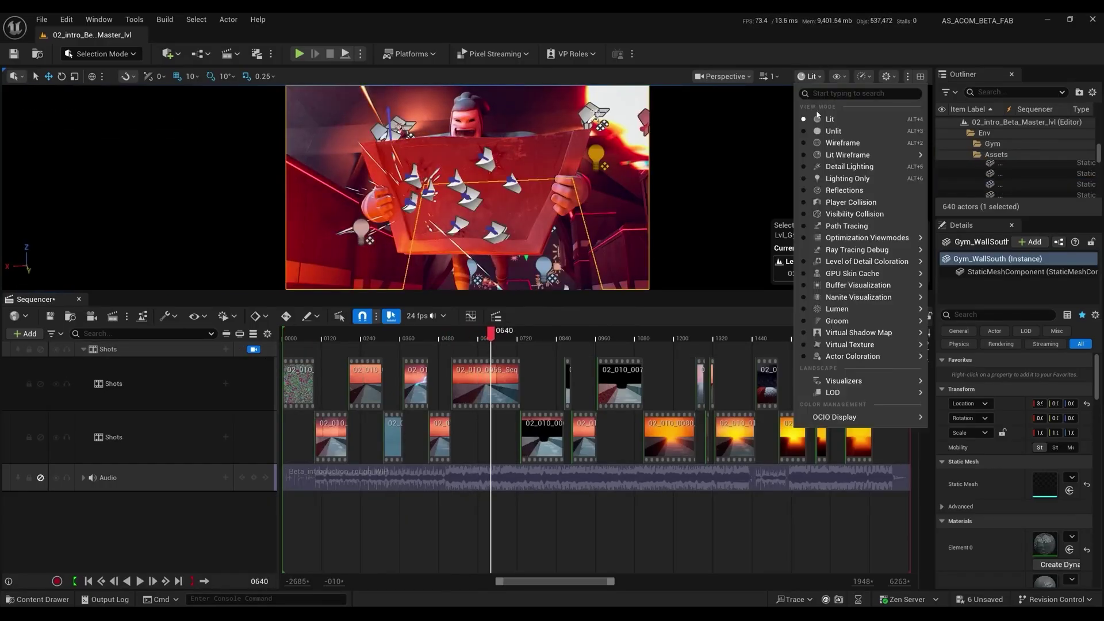
left_click(833, 132)
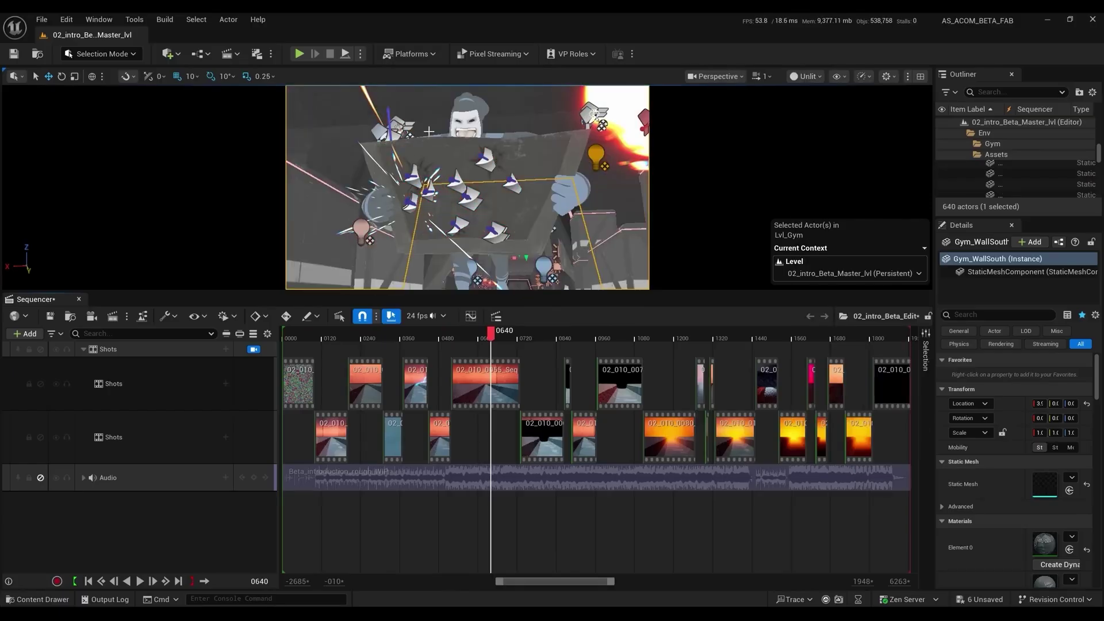
- In the shot navigator, open 010_0052_Seq, return to the master edit, expand 010_0050_Seq, and set up a movie render
left_click(496, 317)
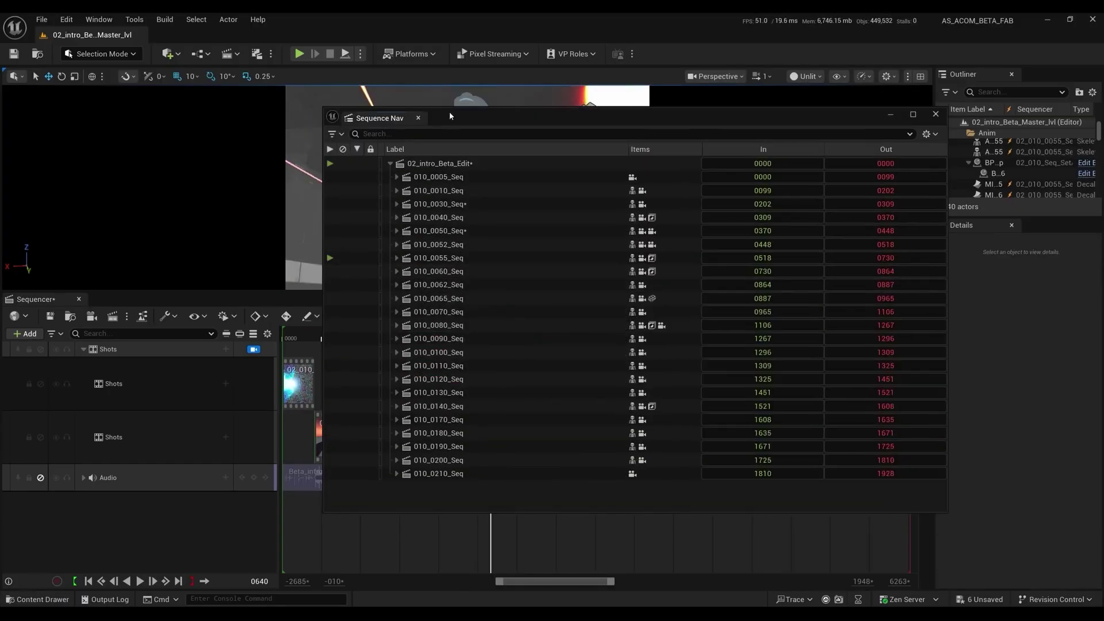
left_click_drag(449, 115, 639, 119)
double_click(632, 254)
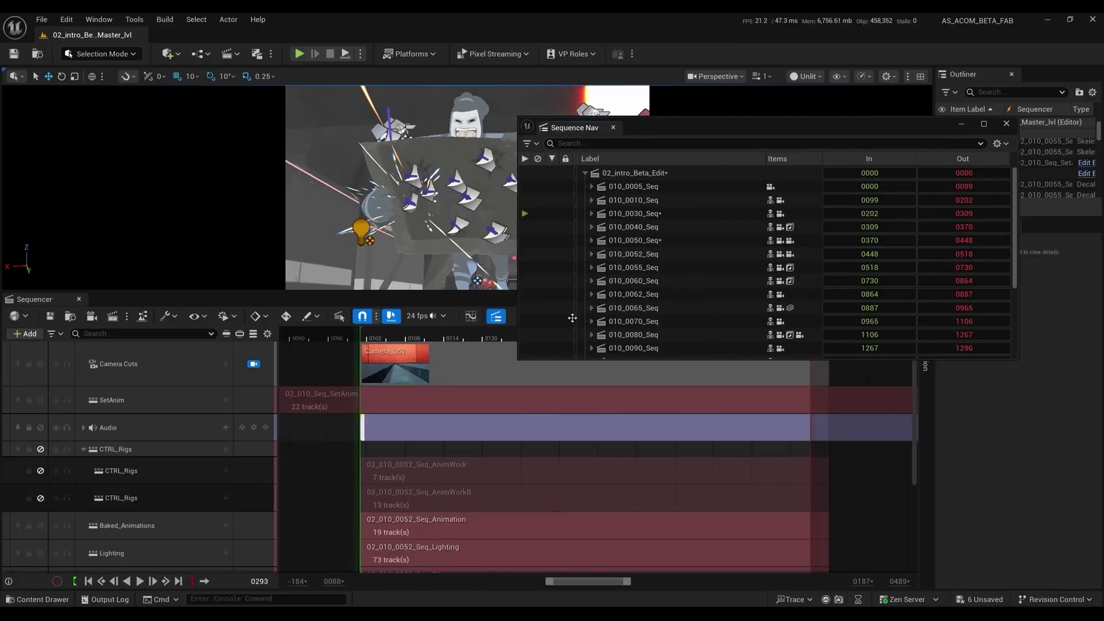
double_click(622, 173)
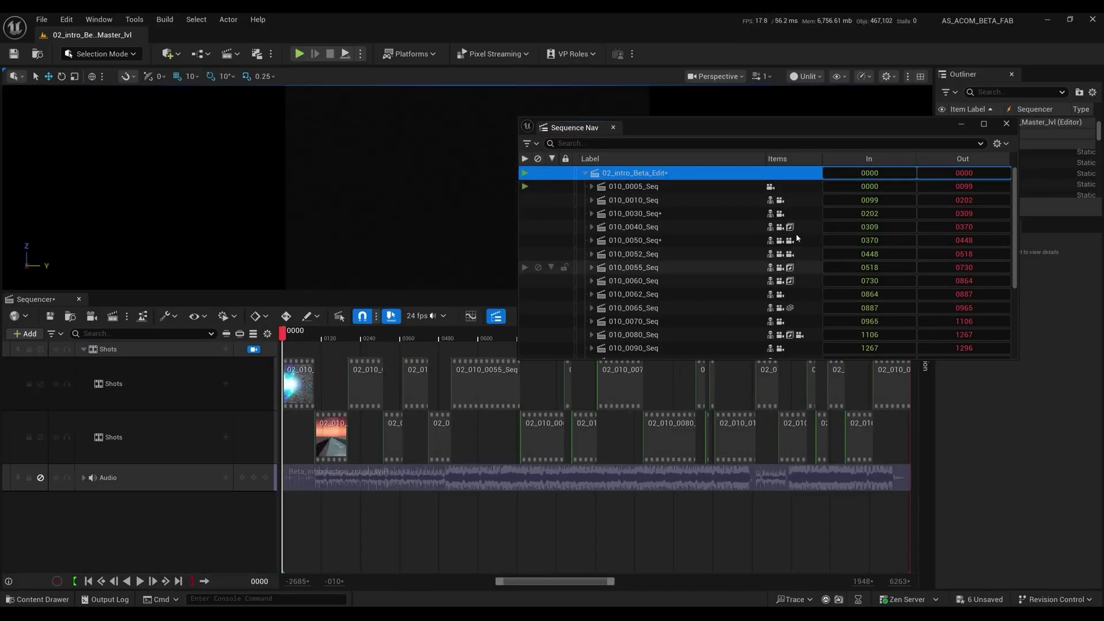
left_click(592, 240)
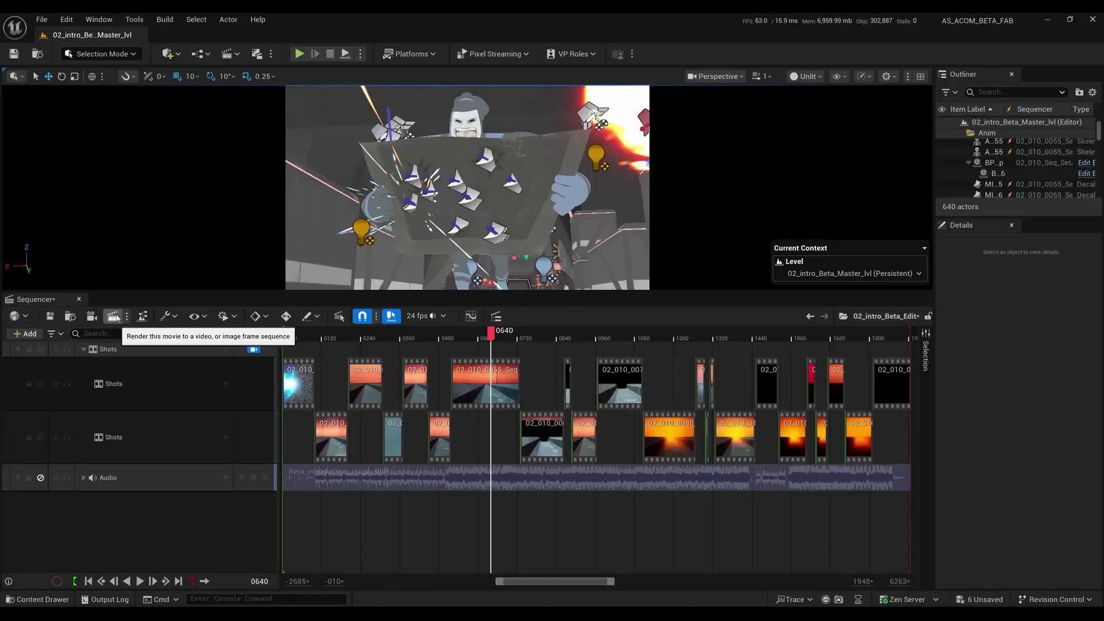
left_click(114, 317)
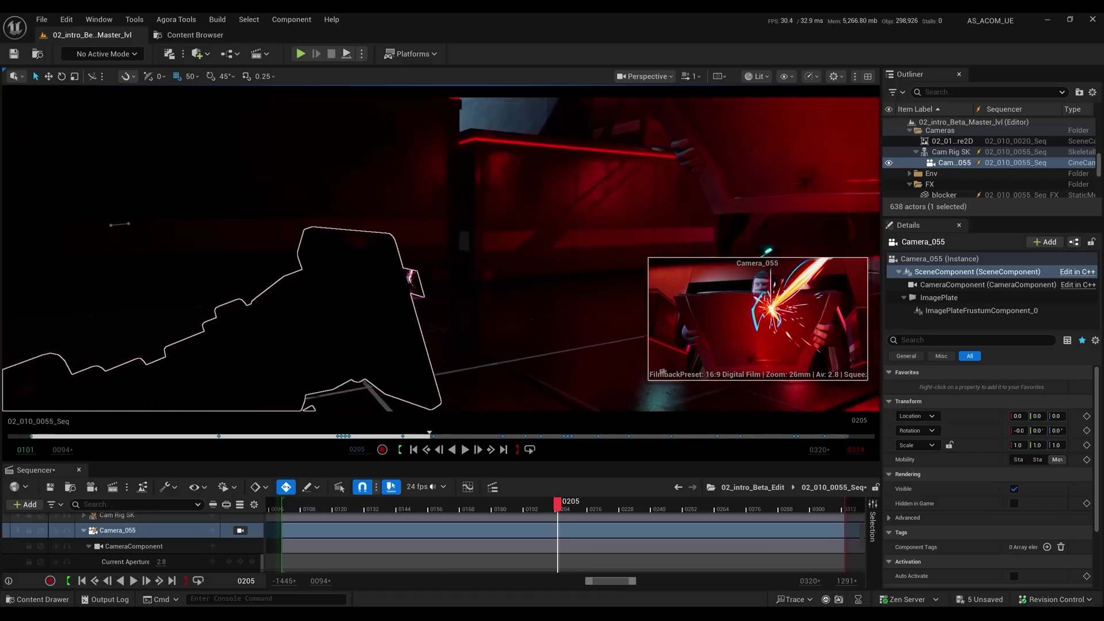
- Inspect the camera's ImagePlate component, then pan around the Niagara system overview graph
left_click(923, 296)
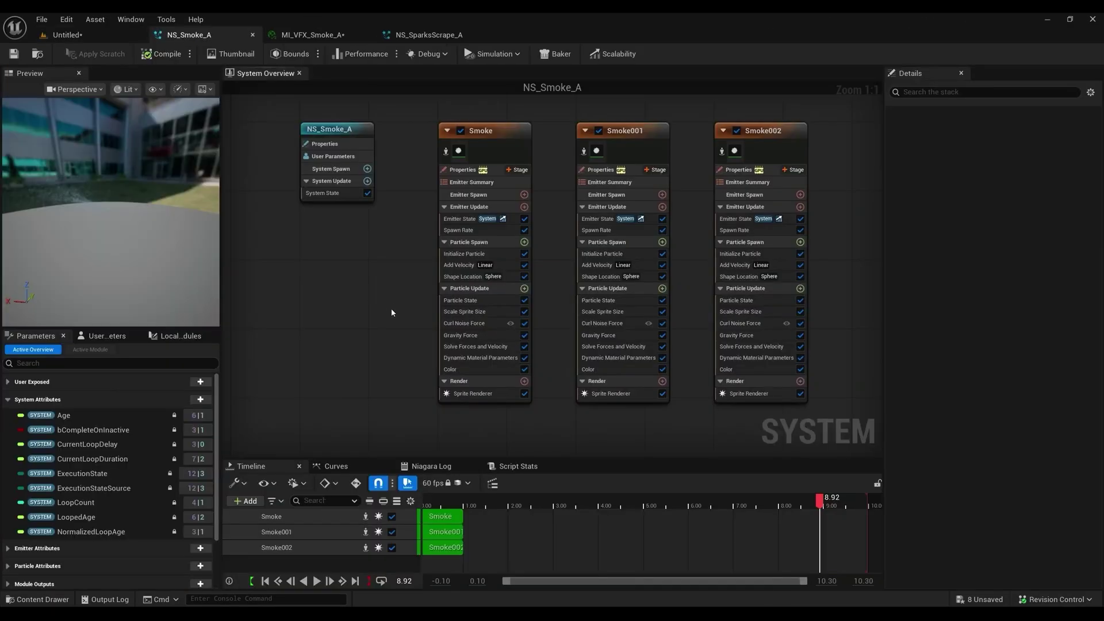
right_click_drag(392, 311, 364, 305)
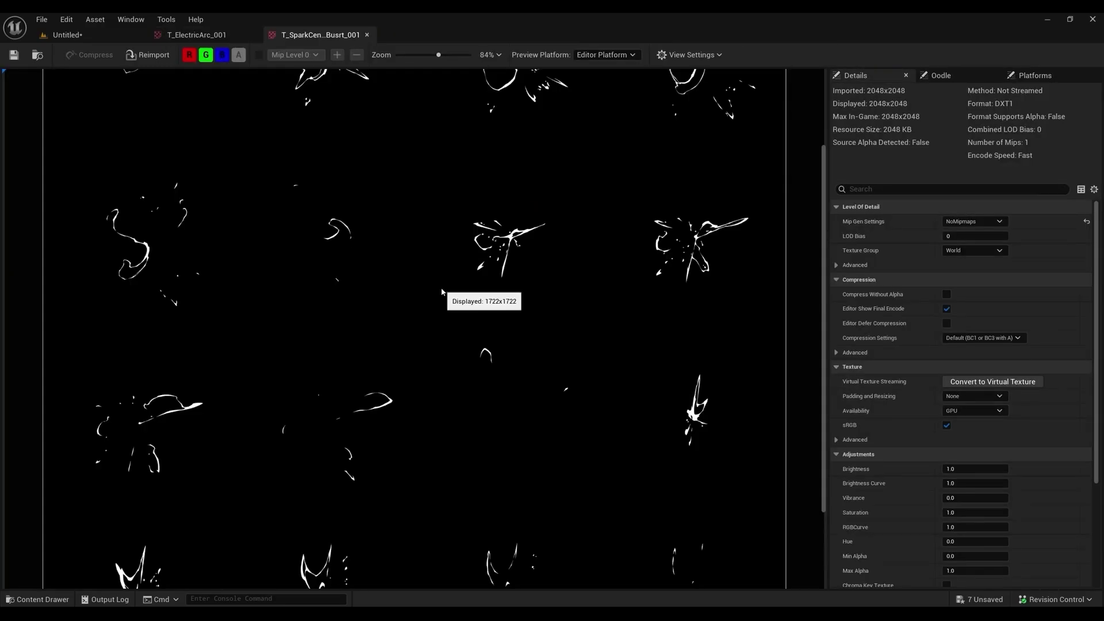
scroll(443, 303, "down", 4)
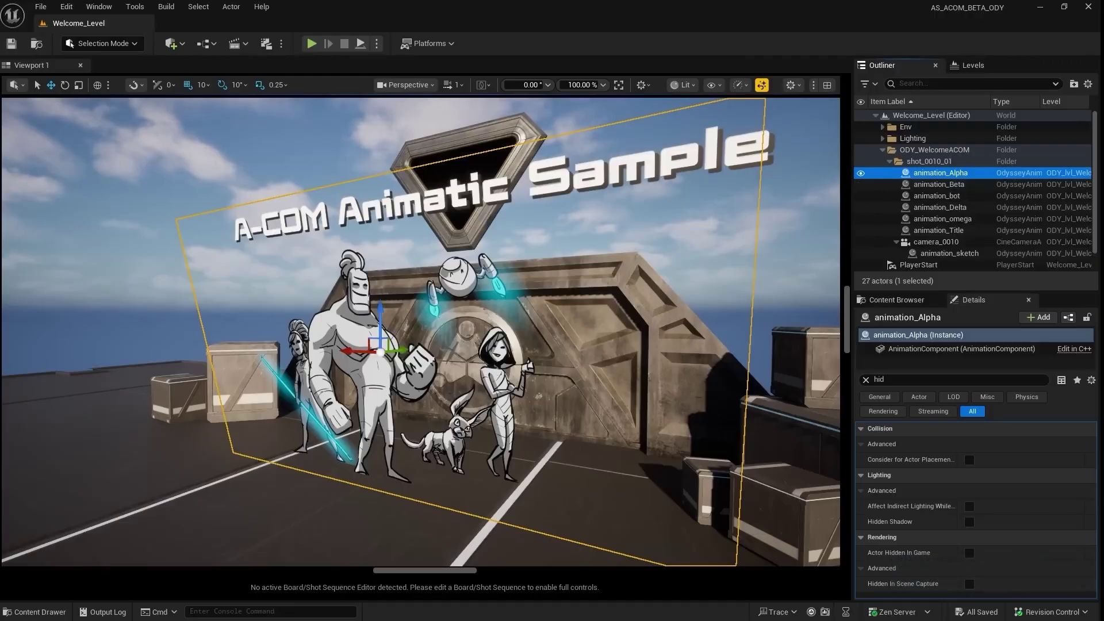
- Switch the editor to Odyssey Mode and show its brush settings drawer
left_click(103, 43)
left_click(121, 86)
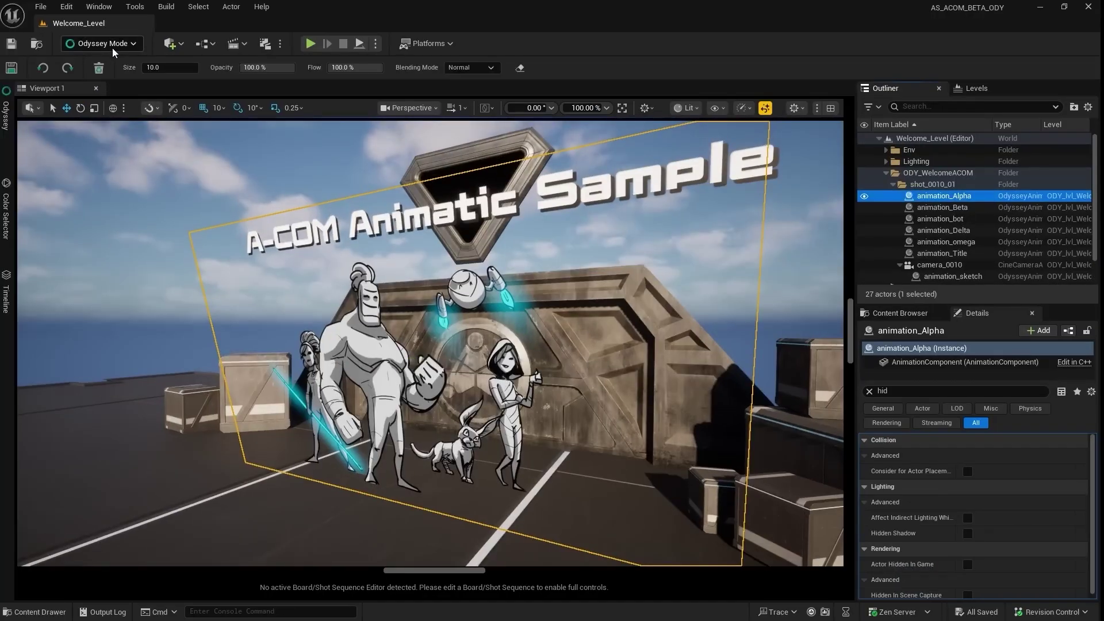
left_click(4, 121)
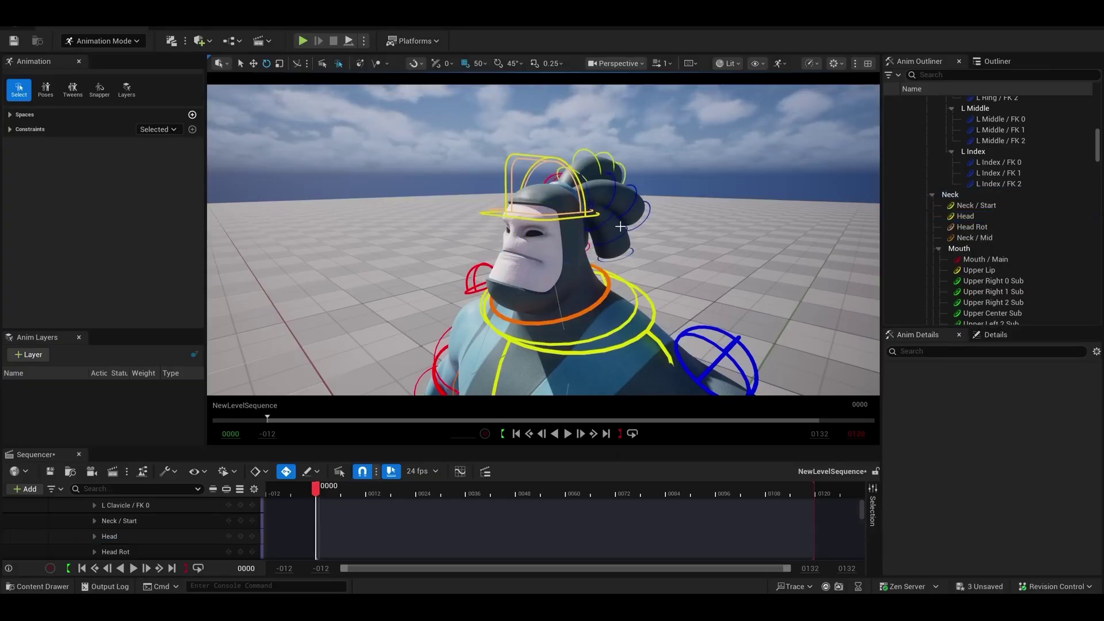
- Orbit to the side of the head, undo a ponytail control move, and select the L_PonytailC and L_PonytailD chain_1 controls
left_click_drag(546, 230, 648, 178, "alt")
left_click(648, 179)
key("ctrl+z")
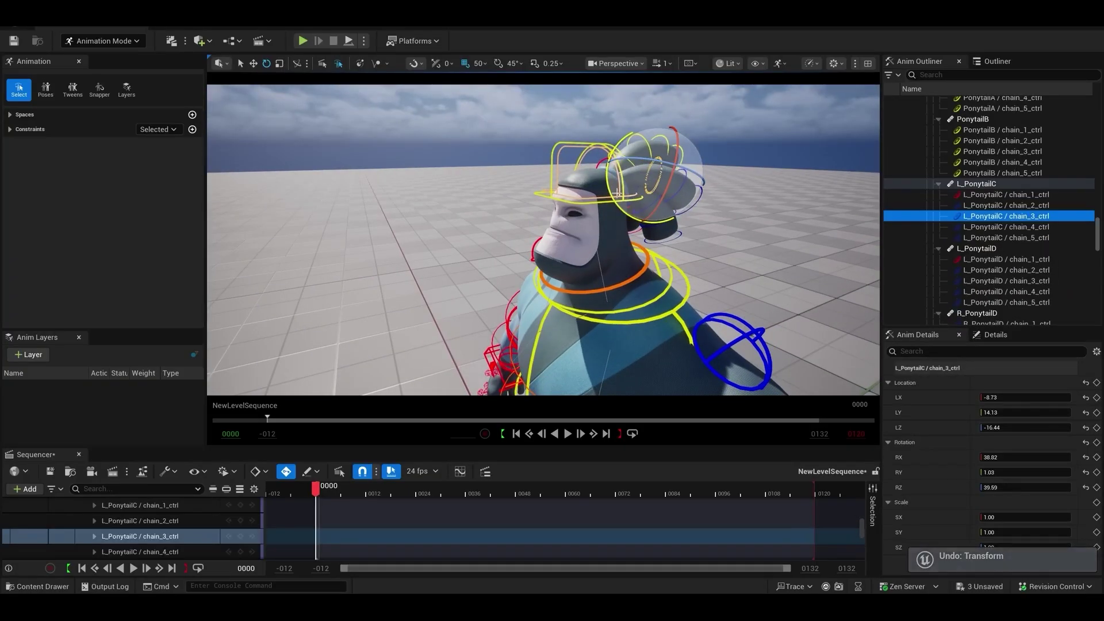
left_click(990, 194)
left_click(982, 259)
scroll(933, 494, "down", 1)
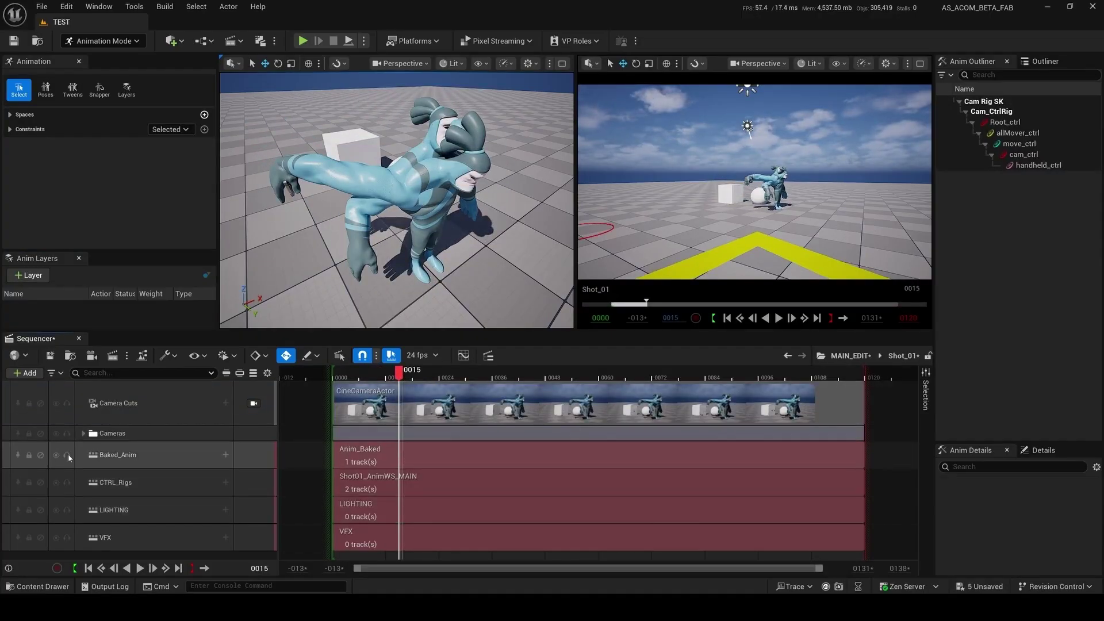
- Deactivate the Baked_Anim track, play the shot and rewind to frame one, then bring up the Content Drawer
left_click(40, 456)
key("space")
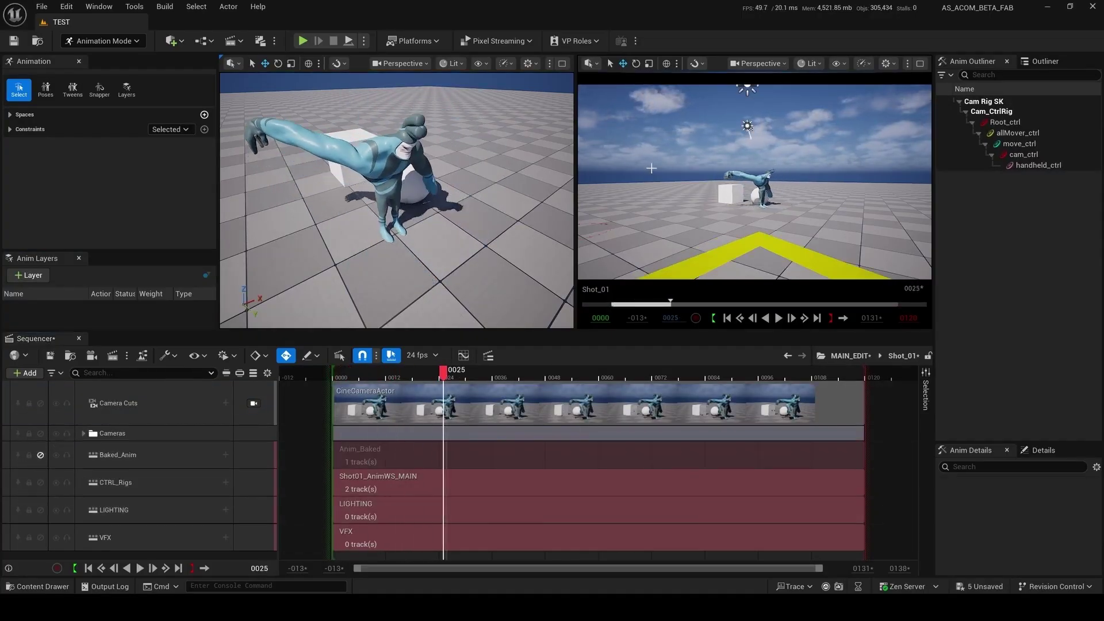
key("Up")
key("ctrl+space")
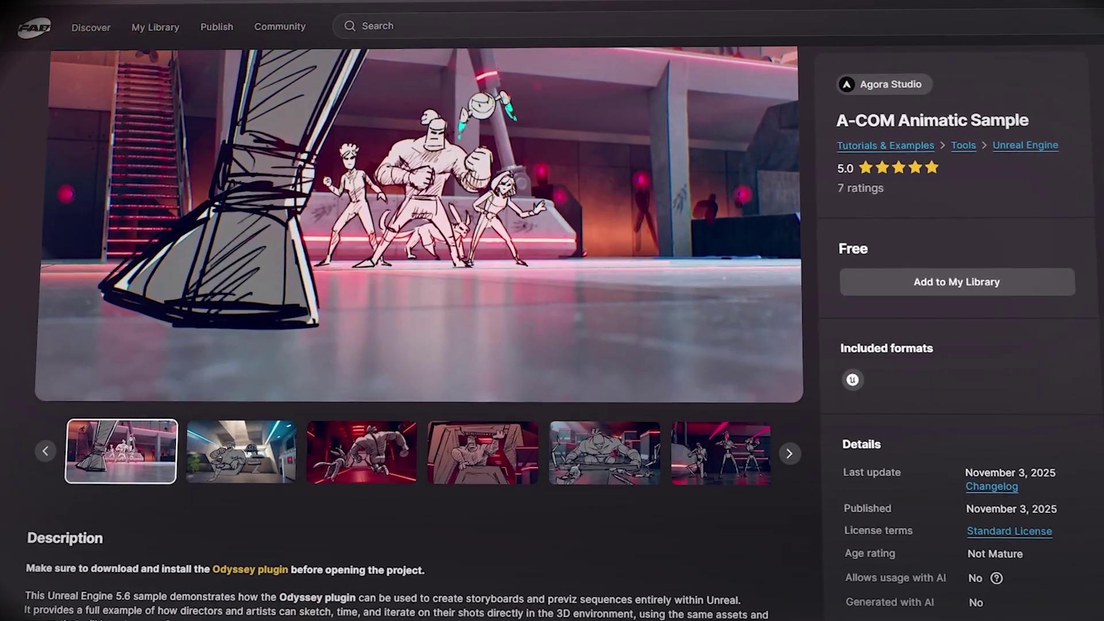
- Scroll the A-COM Animatic Sample page past Description to Technical details showing Unreal Engine 5.6 on Windows
scroll(403, 345, "down", 5)
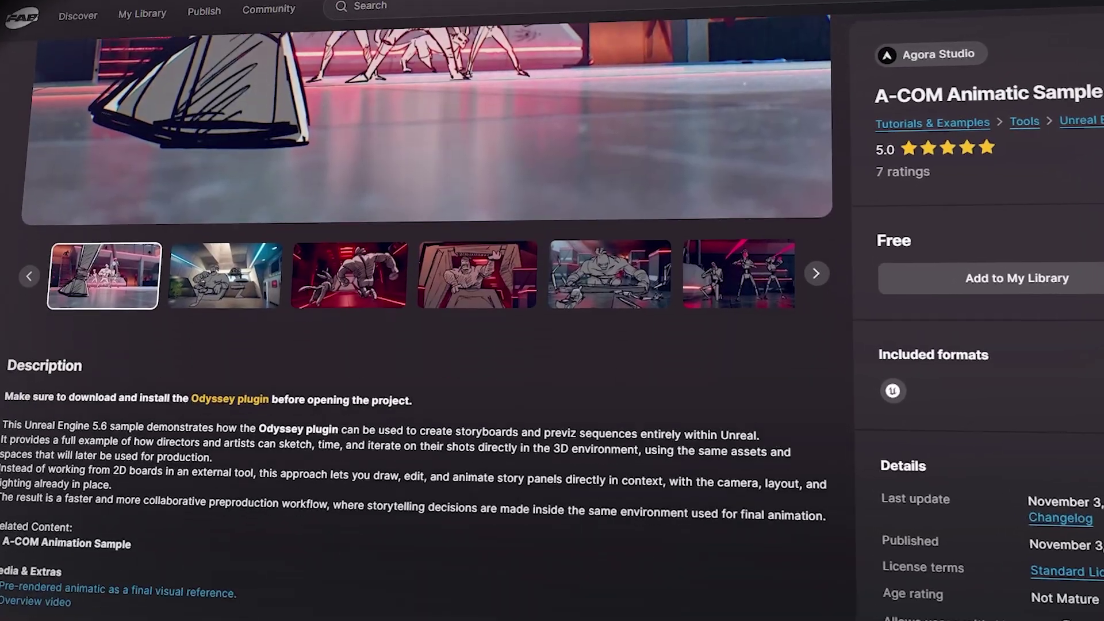
scroll(403, 345, "down", 4)
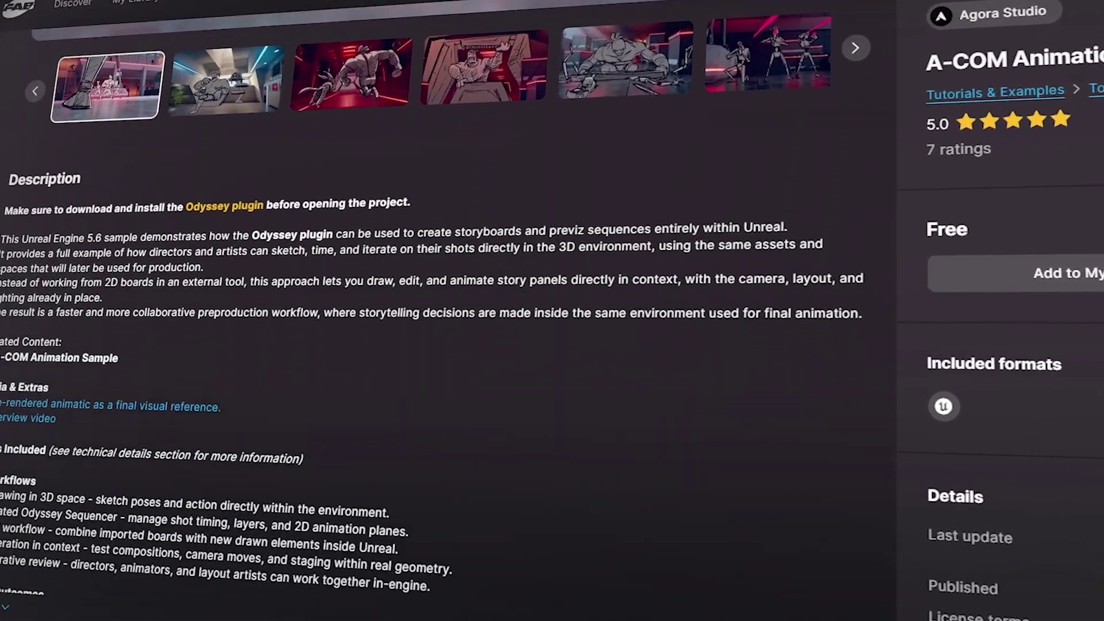
scroll(403, 287, "down", 2)
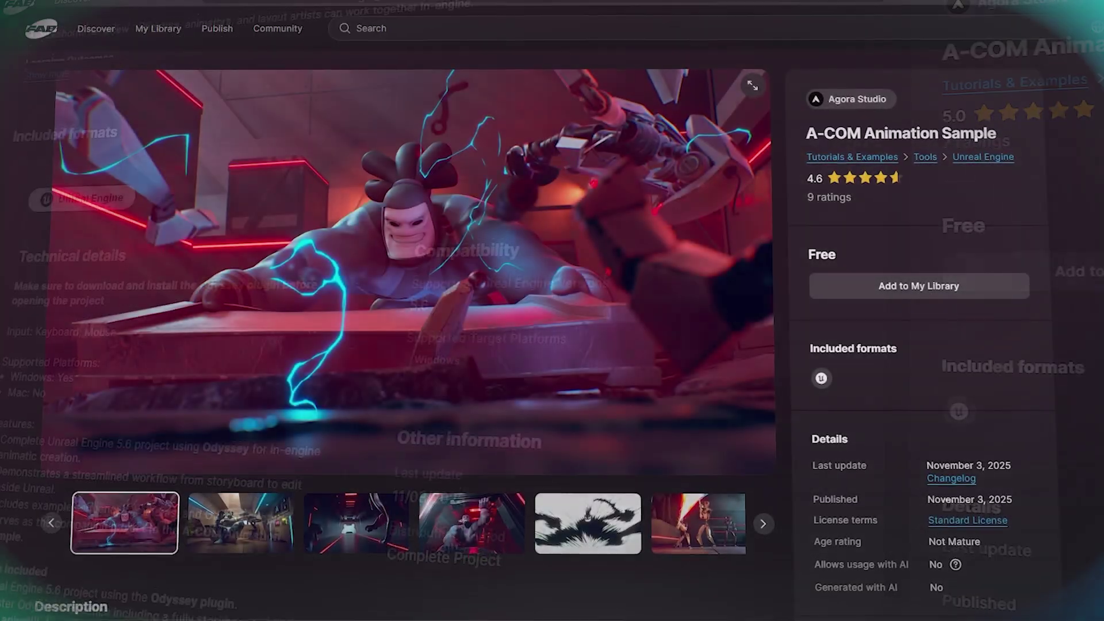
- Scroll the A-COM Animation Sample page through Description, Included formats and Technical details for Unreal Engine 5.6
scroll(402, 287, "down", 3)
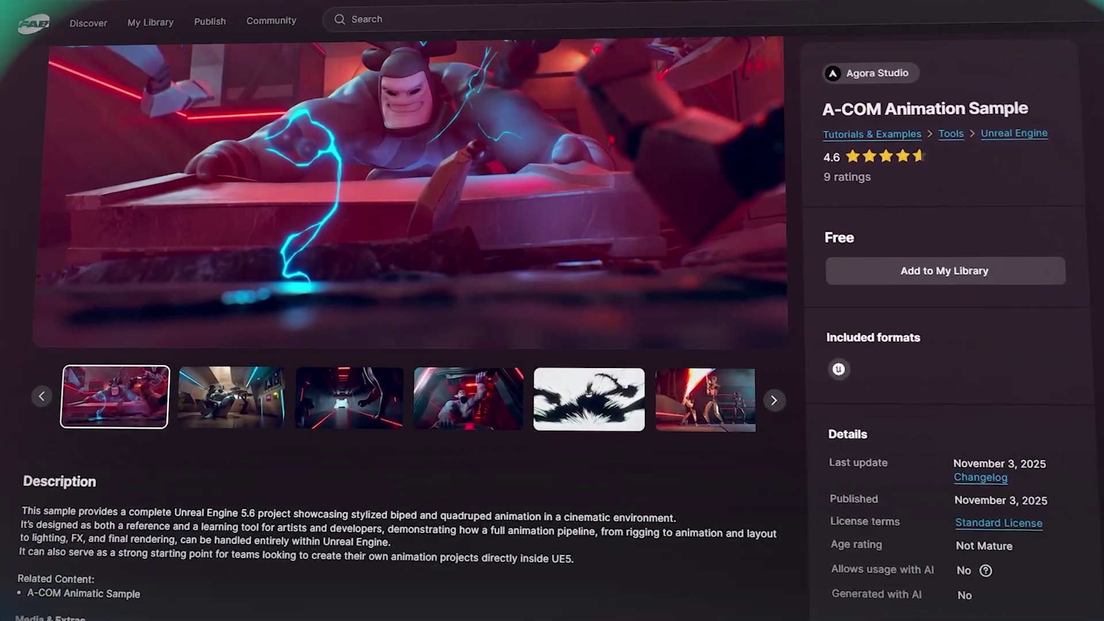
scroll(403, 346, "down", 4)
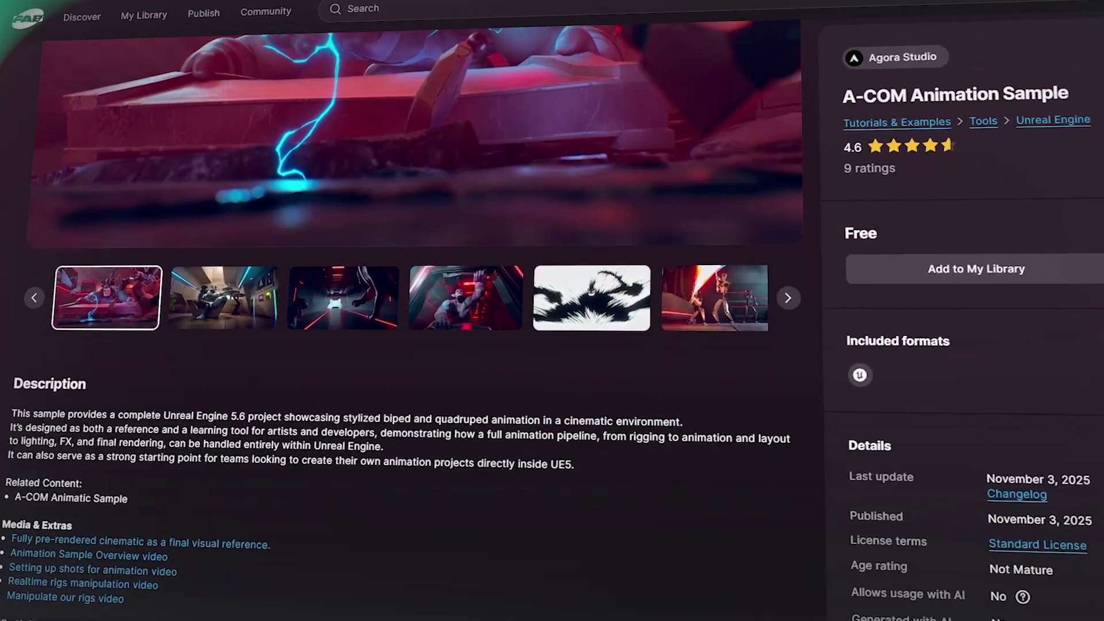
scroll(402, 345, "down", 4)
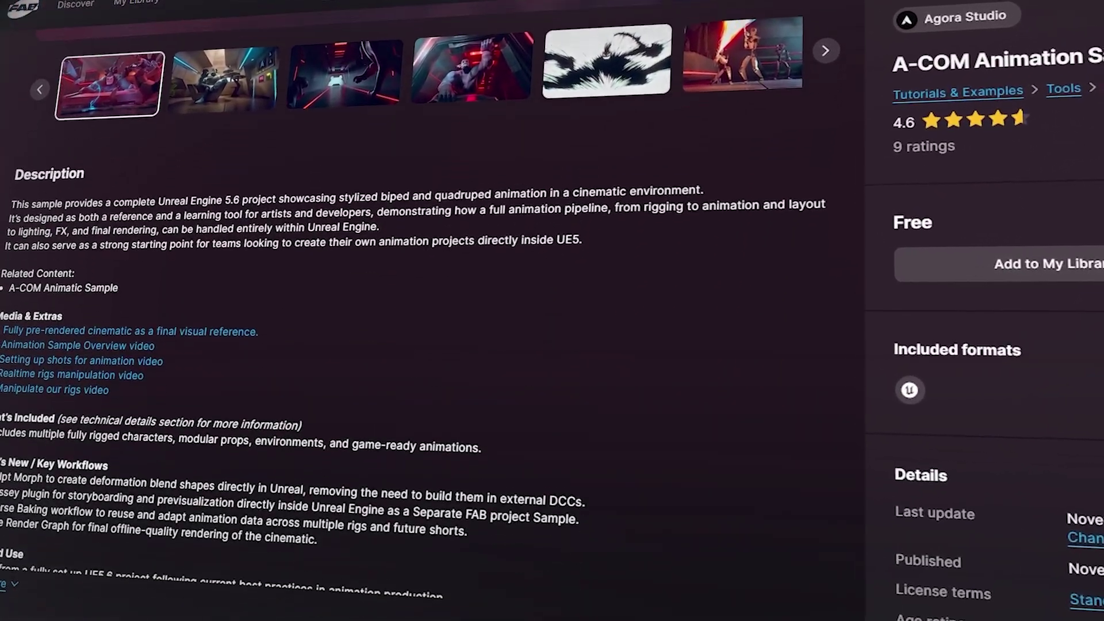
scroll(403, 345, "down", 4)
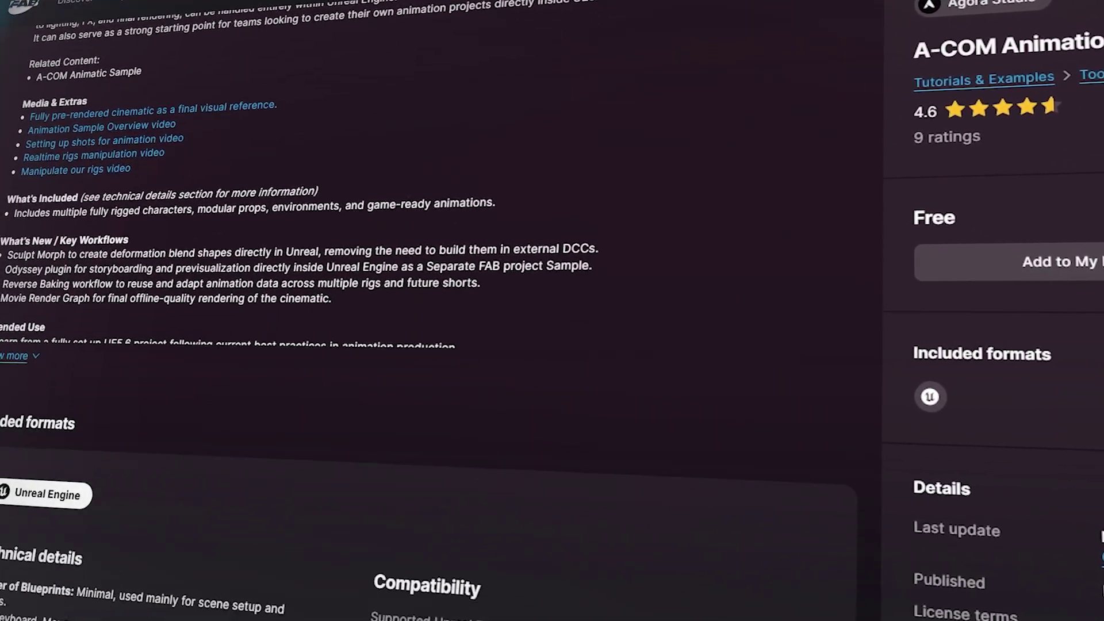
scroll(403, 345, "down", 3)
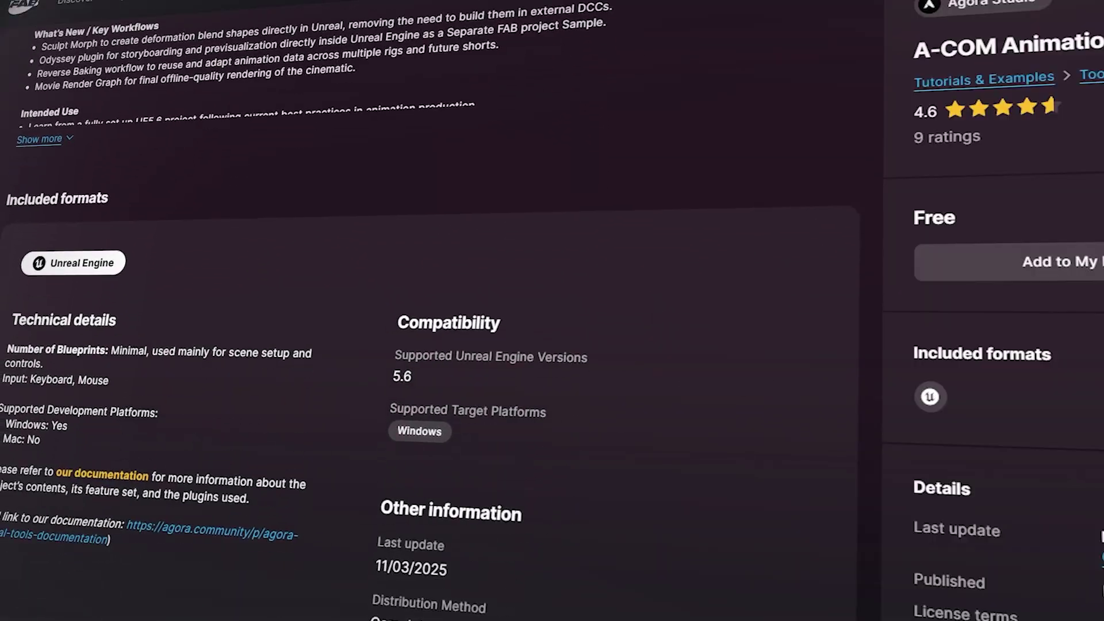